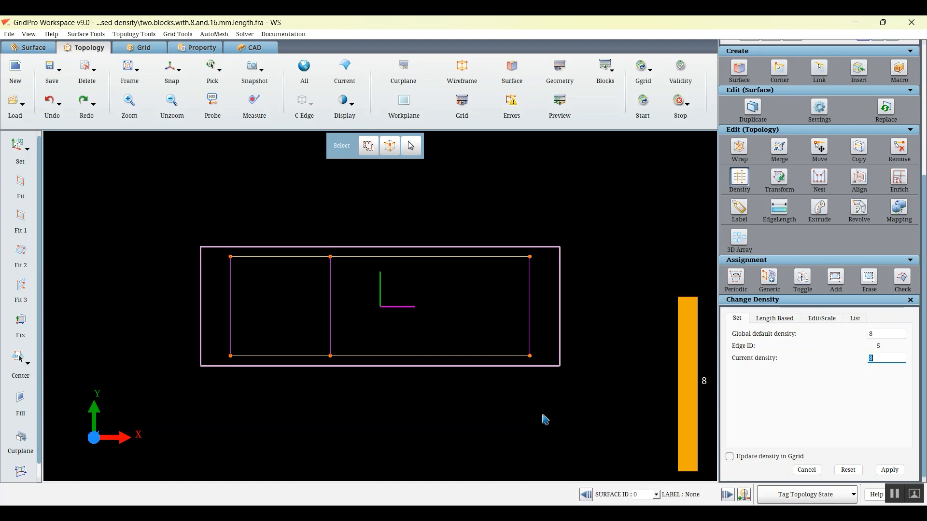
key(Escape)
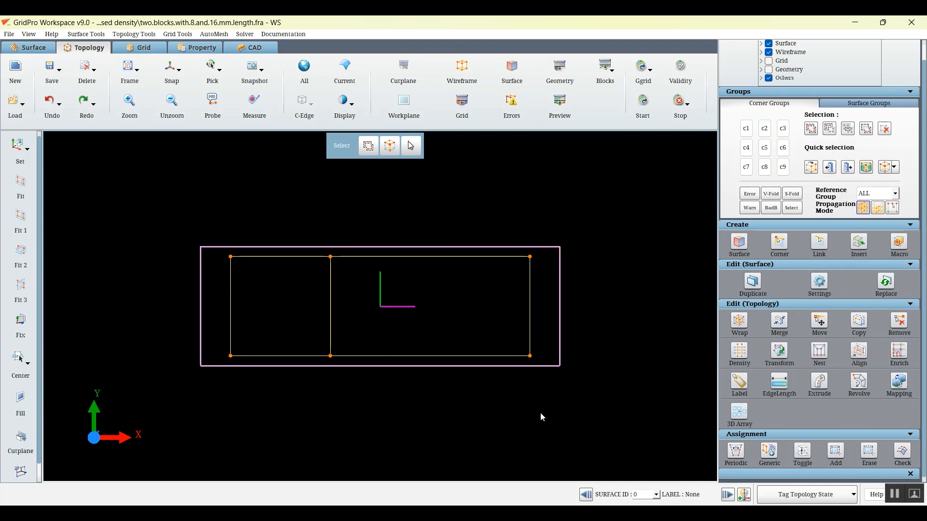
click(739, 353)
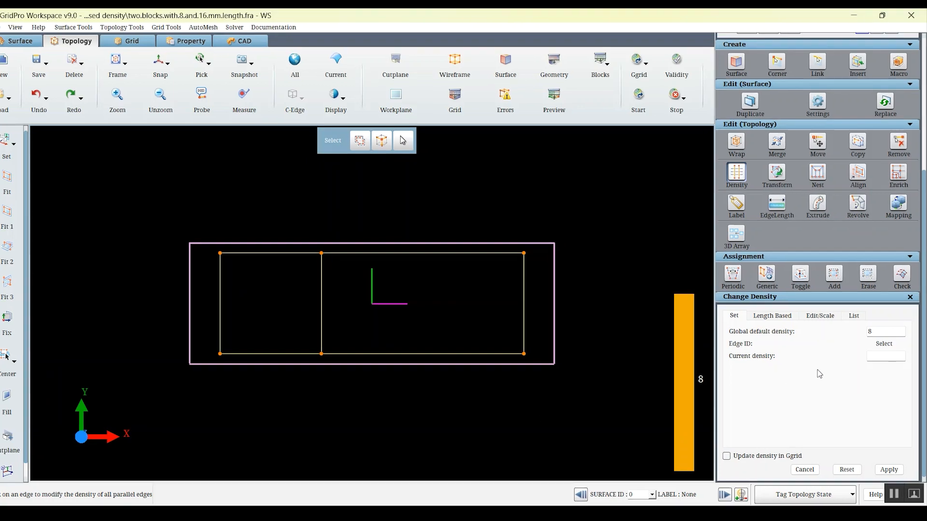
click(735, 261)
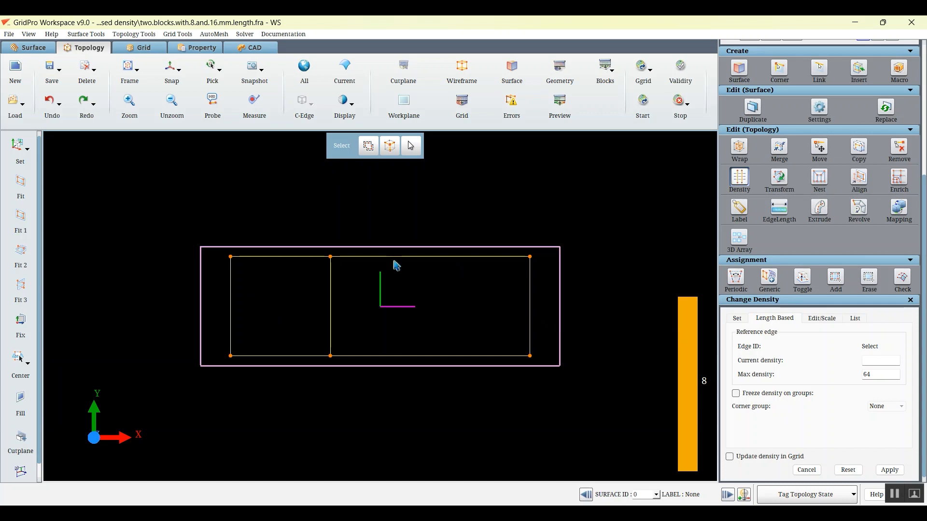
Measure the top edge of the short left block, and check the grid preview of both blocks
click(256, 112)
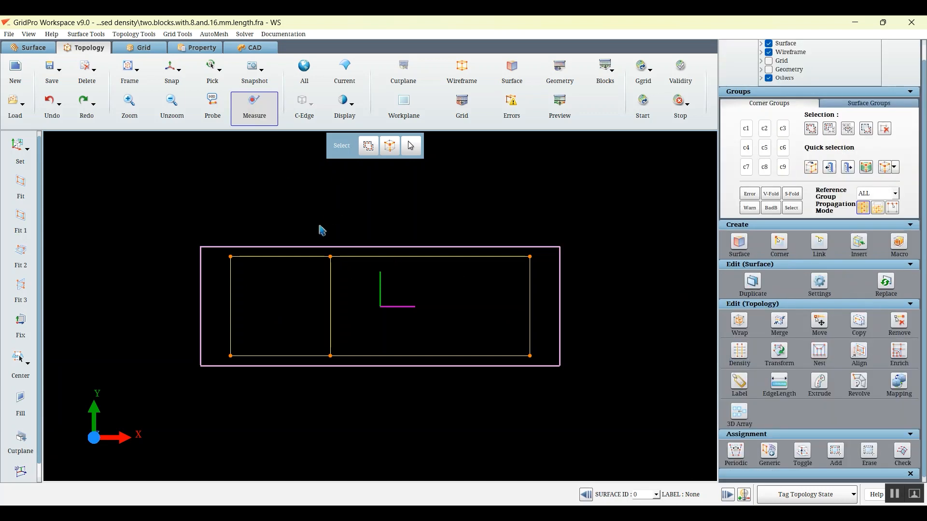
click(231, 256)
click(330, 257)
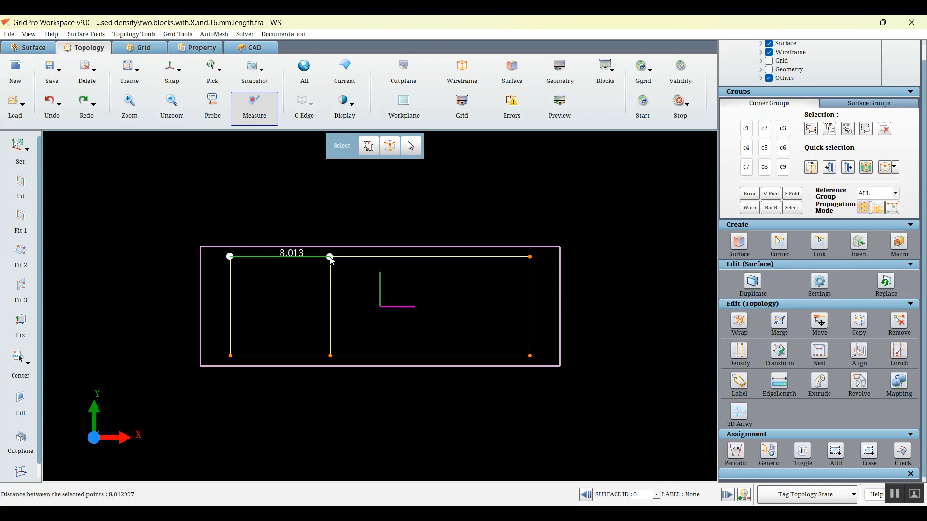
click(549, 119)
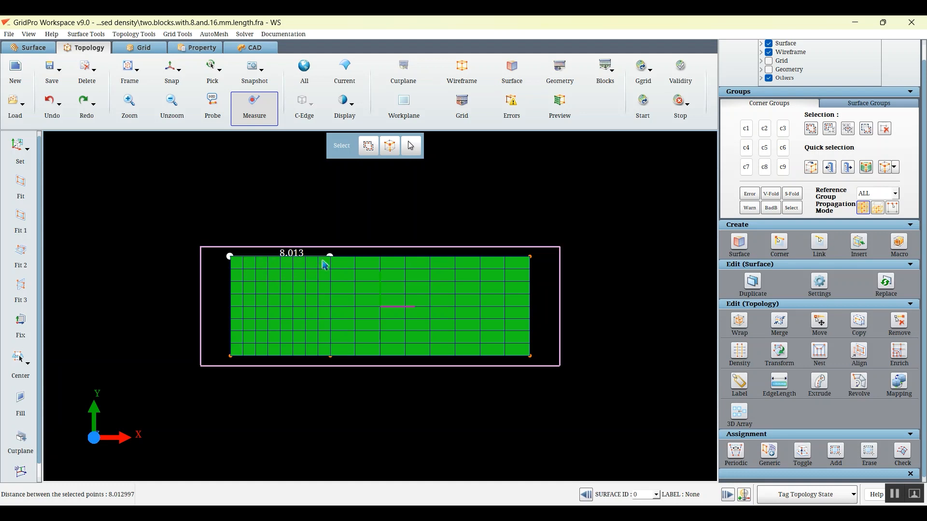
key(Escape)
click(561, 110)
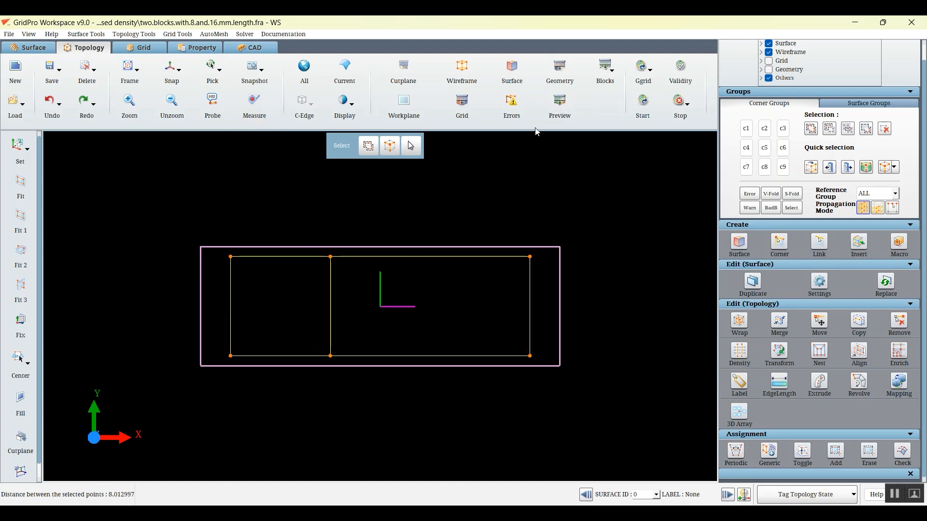
Apply length-based density with the short left block's bottom edge as the reference edge and a max density of 64
click(739, 353)
click(773, 320)
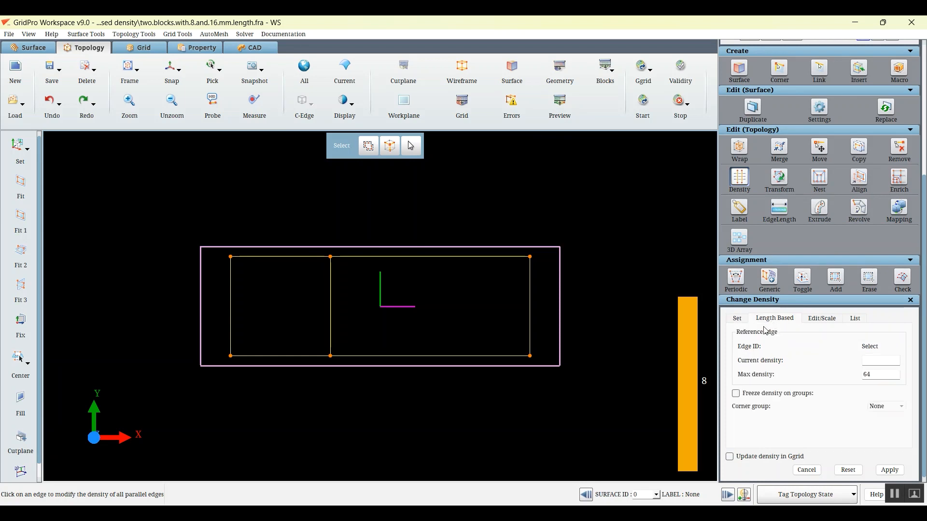
click(283, 355)
click(889, 470)
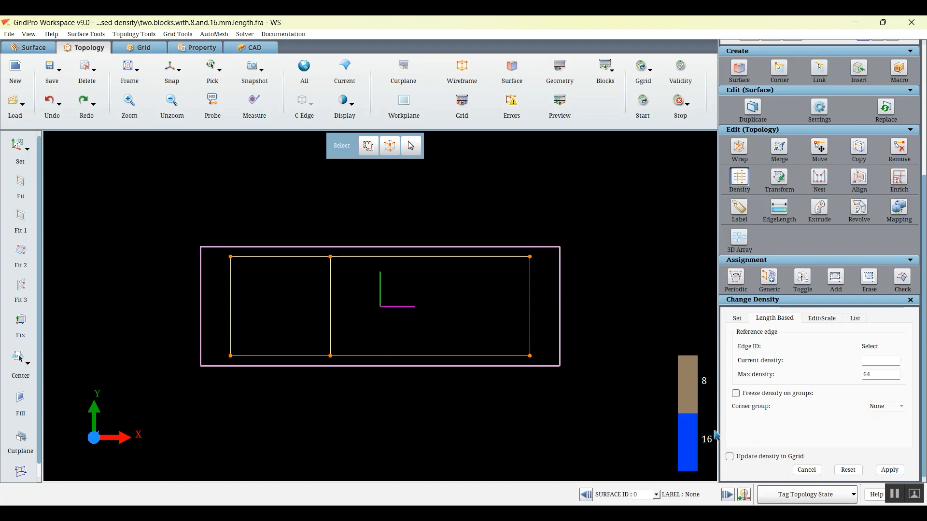
Highlight the edges with density 16 and measure the top edge of the long right block
click(689, 426)
click(688, 425)
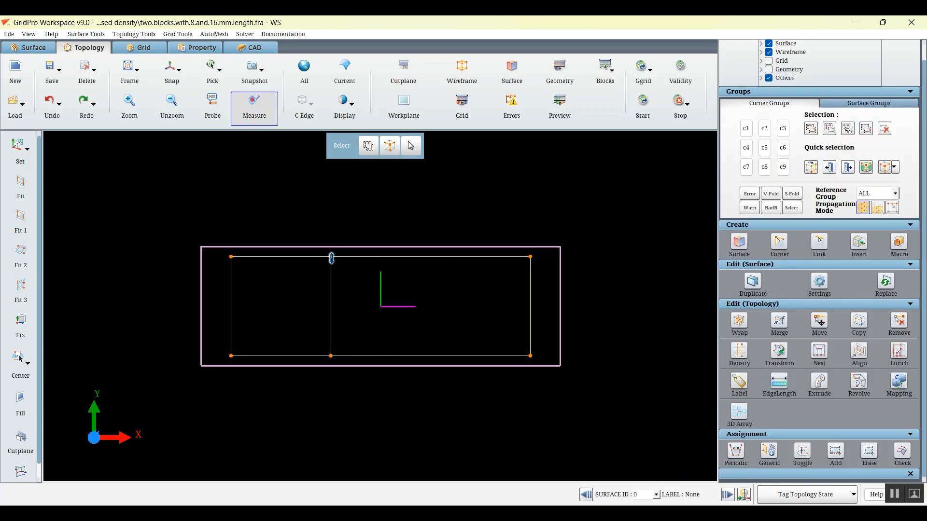
click(331, 256)
click(531, 257)
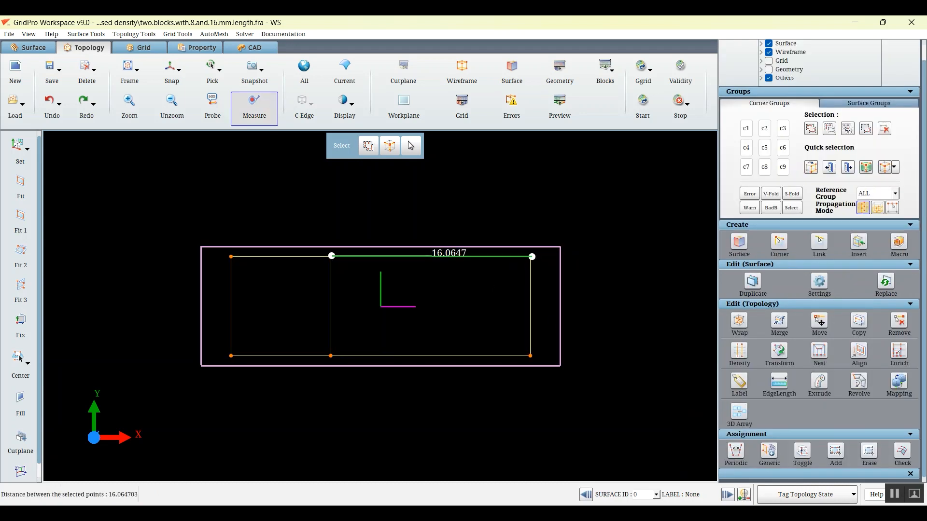
click(739, 323)
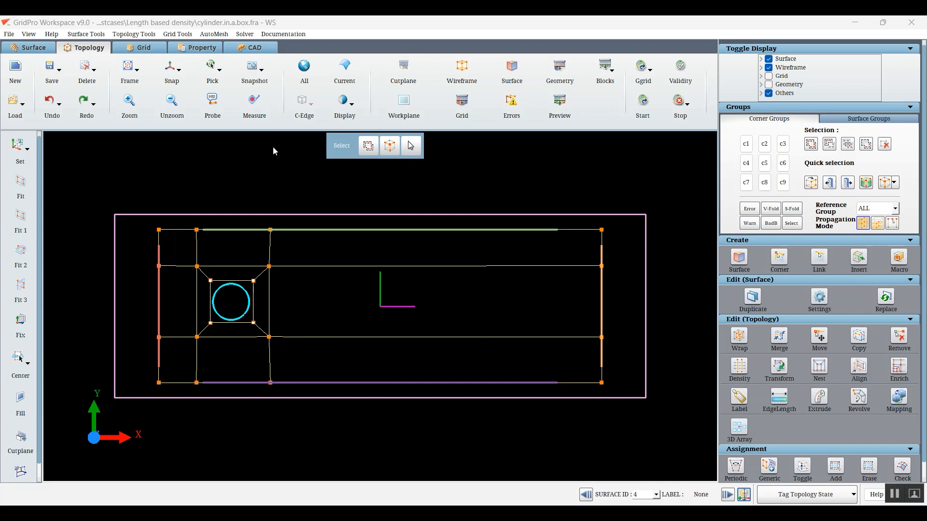
Inspect the block grid of the cylinder-in-a-box model and return to its topology
click(142, 48)
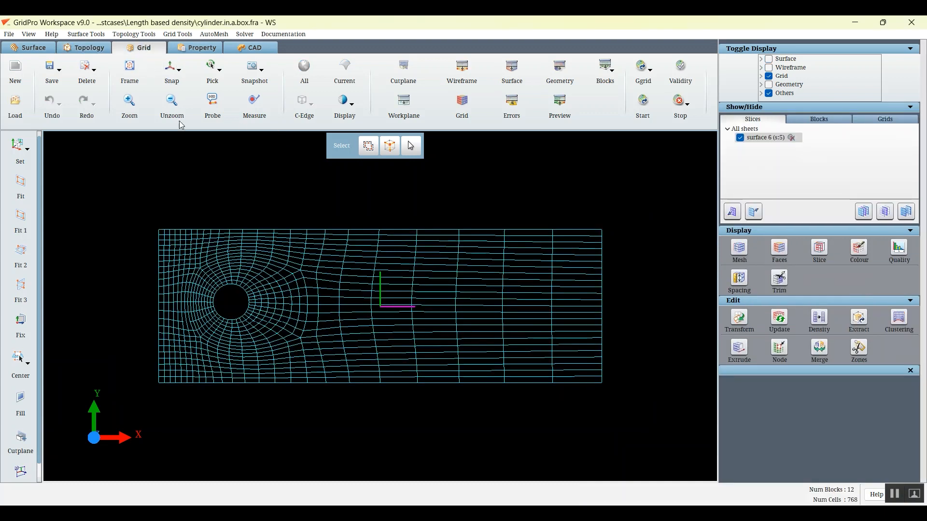
click(819, 119)
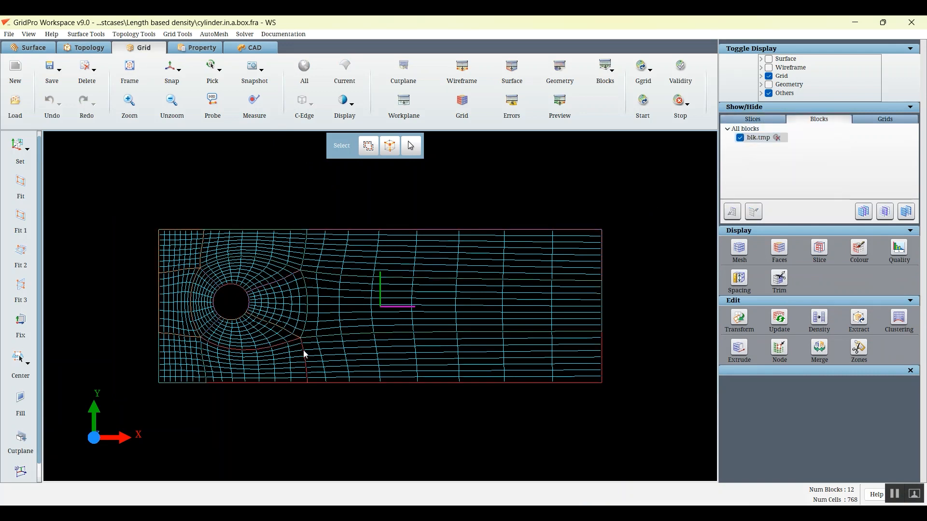
click(91, 49)
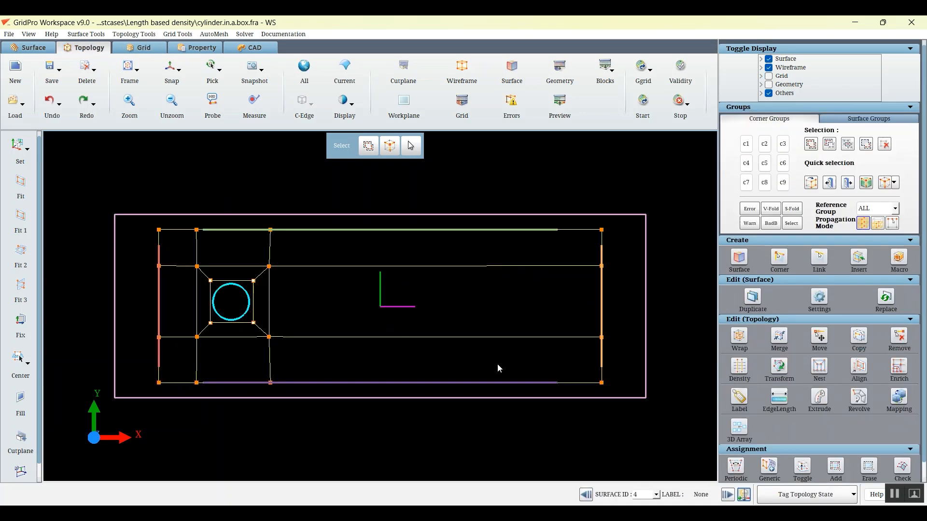
Check the density of the vertical edge beside the cylinder, the long downstream edge and the lower edge of the far right side
right_click(269, 297)
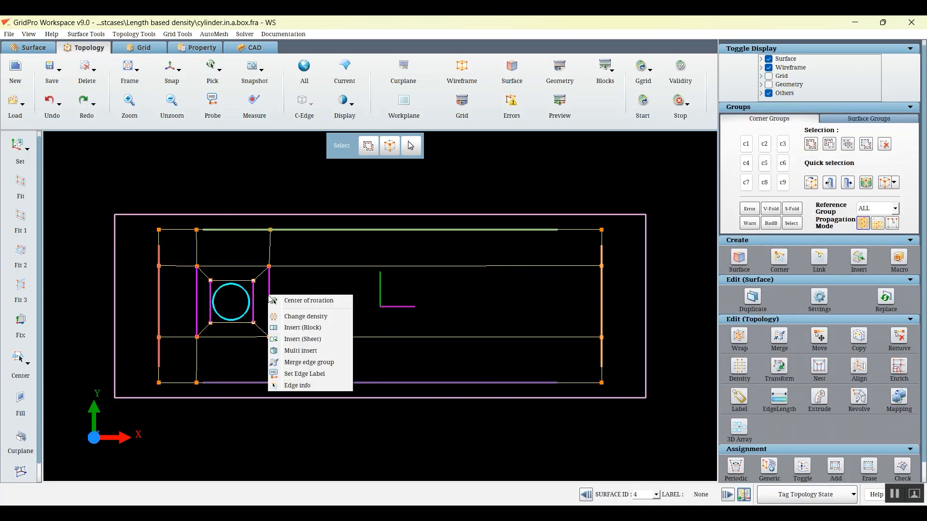
click(292, 317)
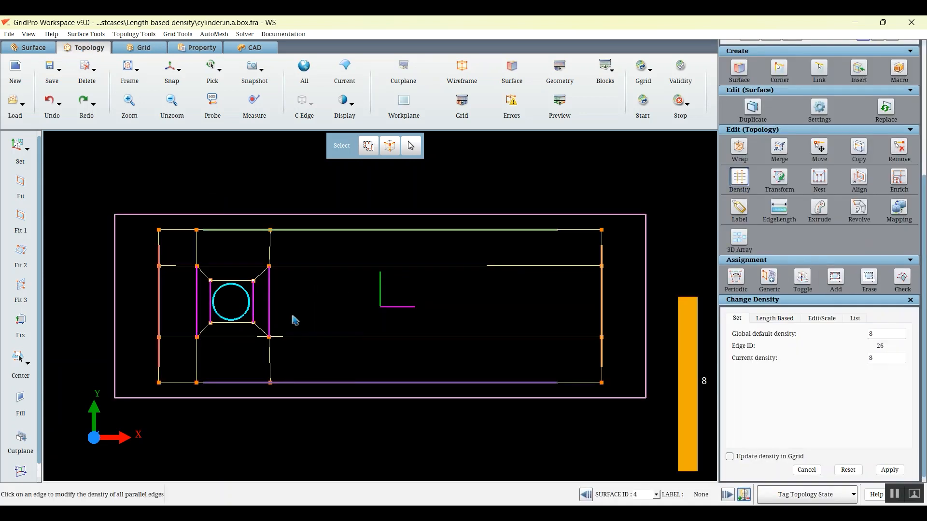
right_click(346, 267)
click(363, 285)
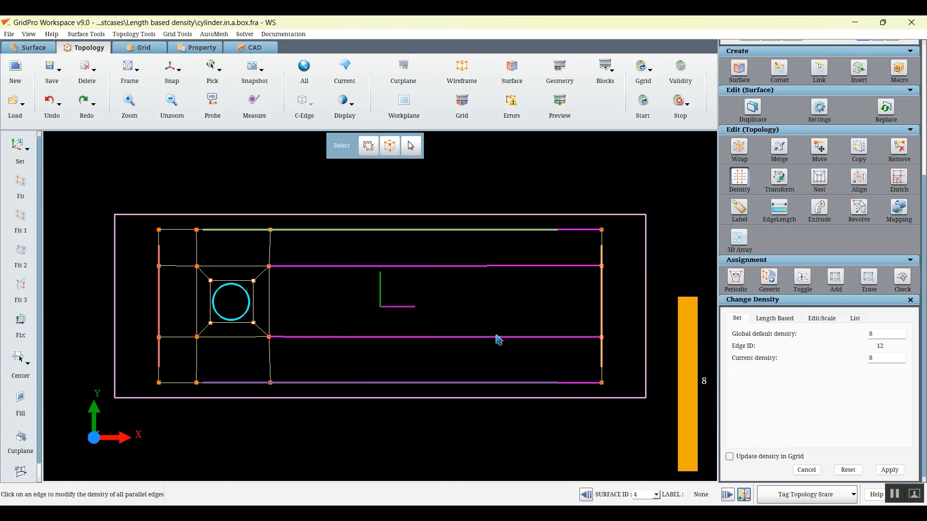
right_click(602, 373)
click(623, 394)
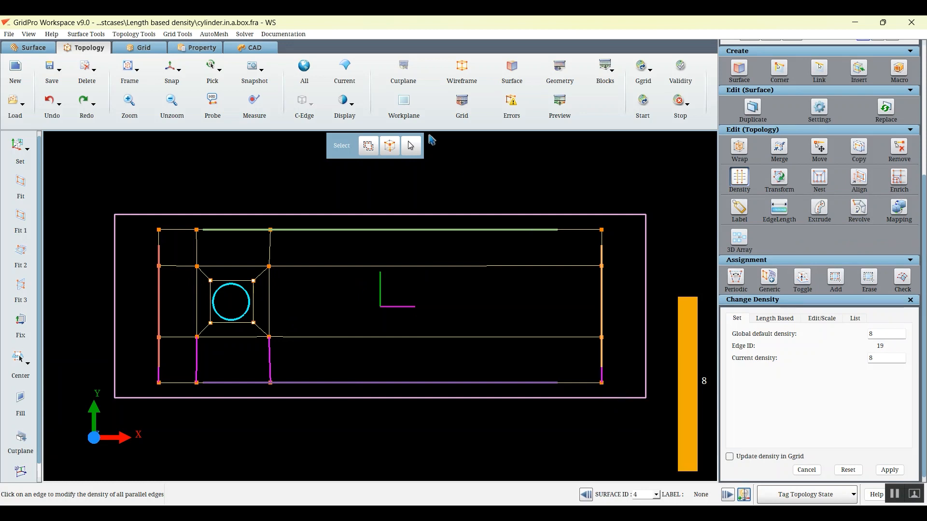
Apply length-based density using the diagonal edge at the cylinder's upper right as reference, with density 6 and max density 64
click(785, 320)
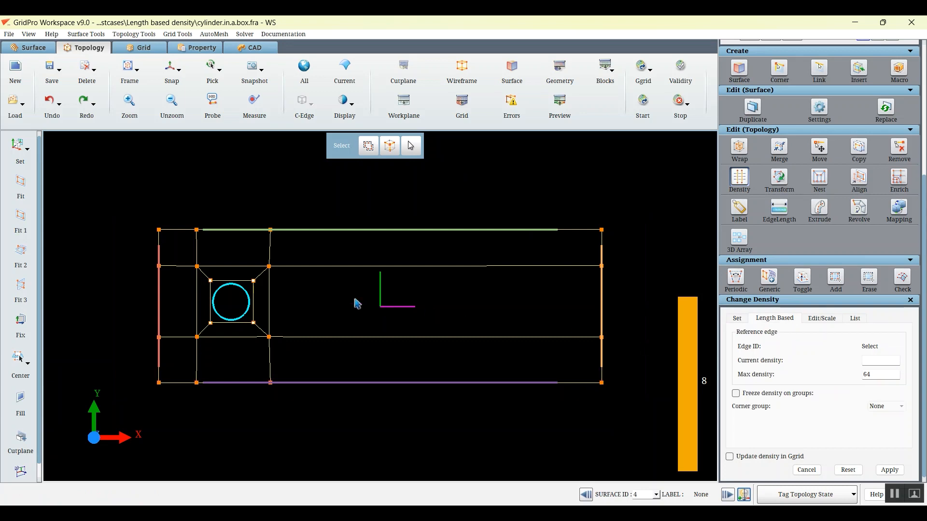
scroll(357, 303, up, 2)
scroll(327, 300, up, 2)
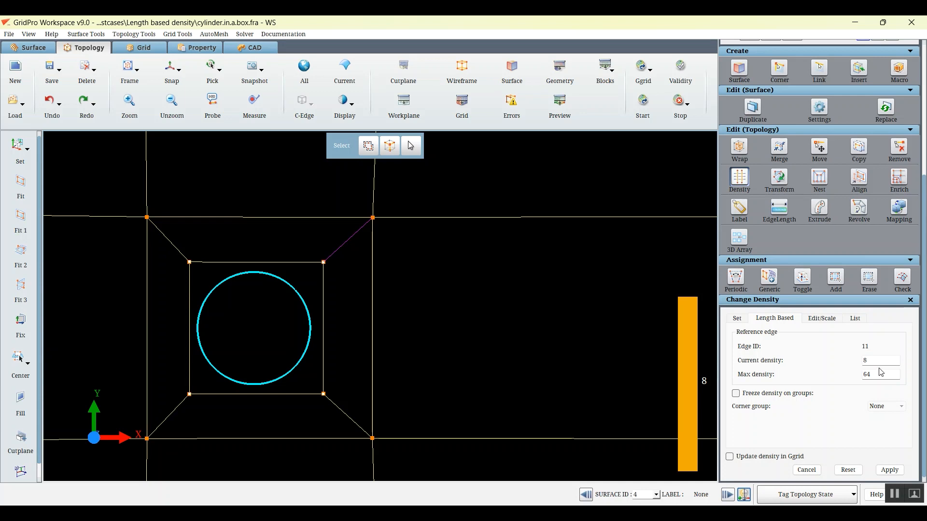
drag(871, 361, 857, 362)
text(6)
scroll(592, 356, down, 3)
middle_drag(593, 322, 521, 315)
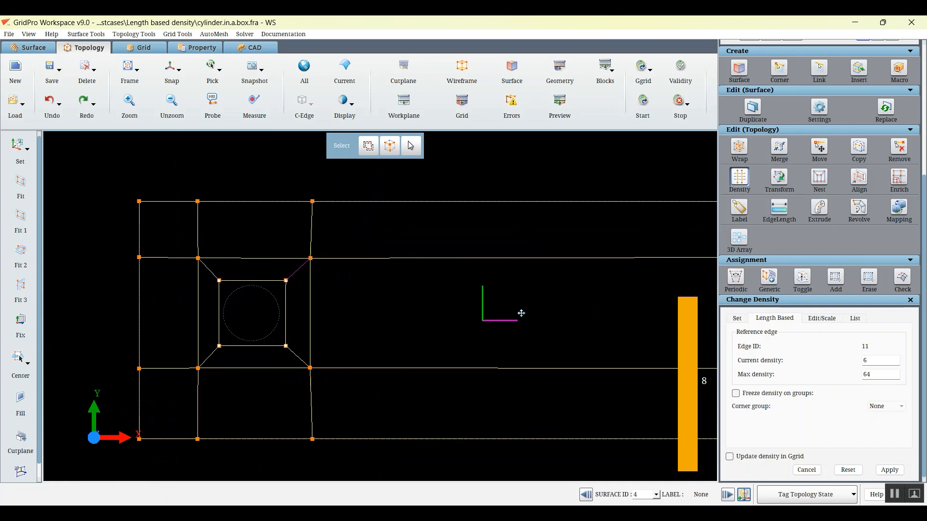
right_click(517, 258)
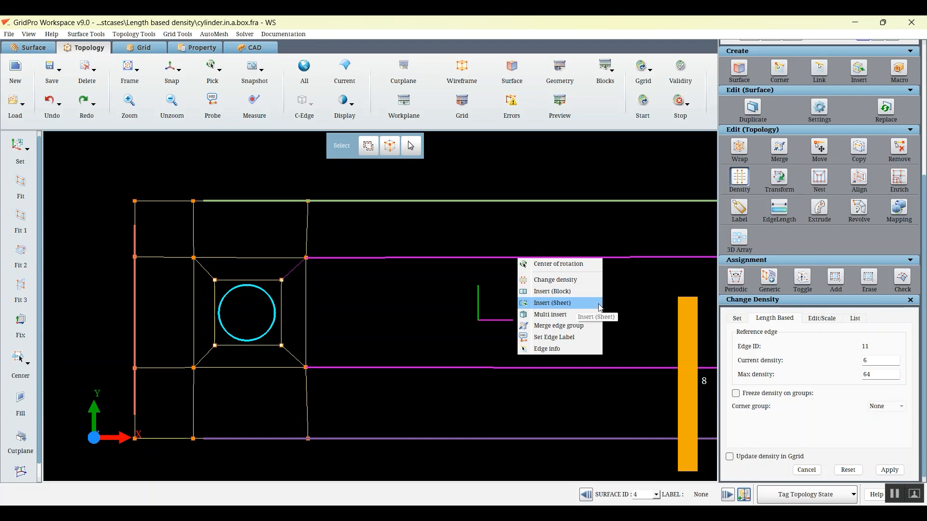
click(633, 304)
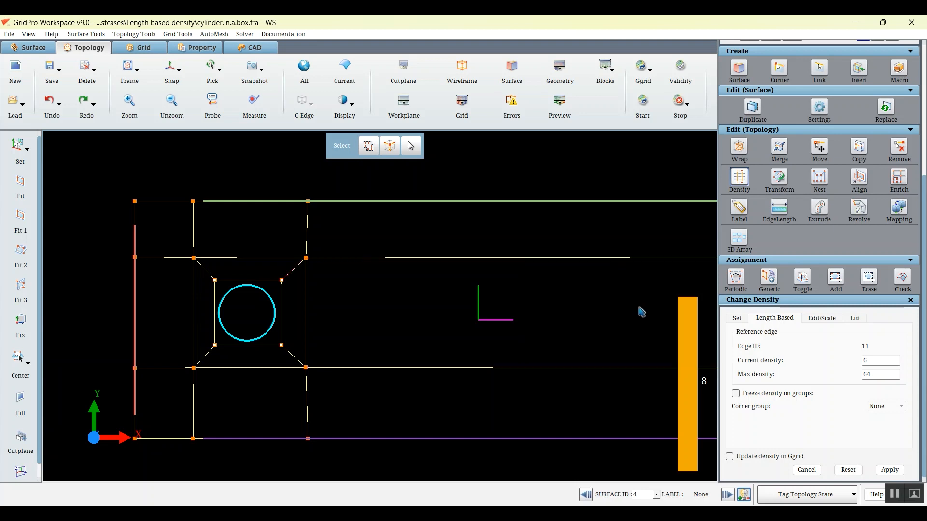
click(890, 471)
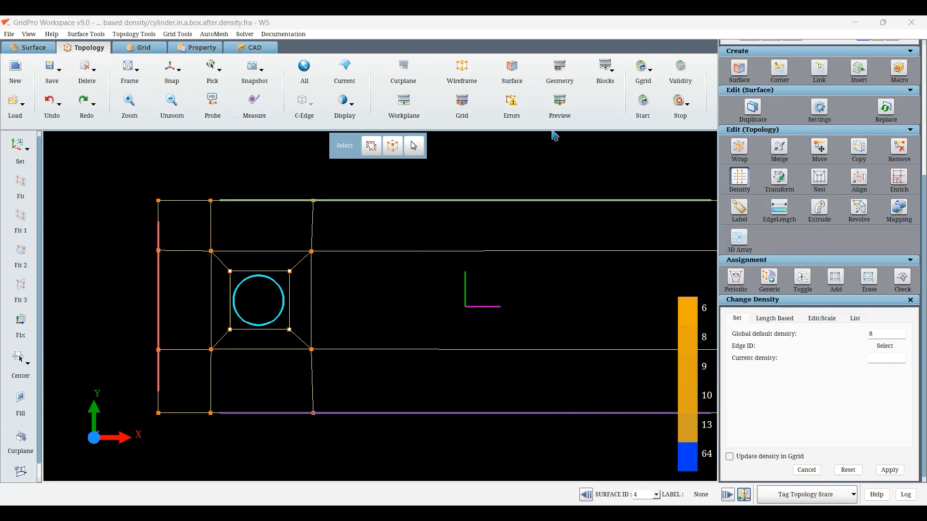
Preview the grid and highlight the edges with densities 8, 9, 10, 13 and 64 in turn
click(560, 107)
scroll(631, 234, down, 4)
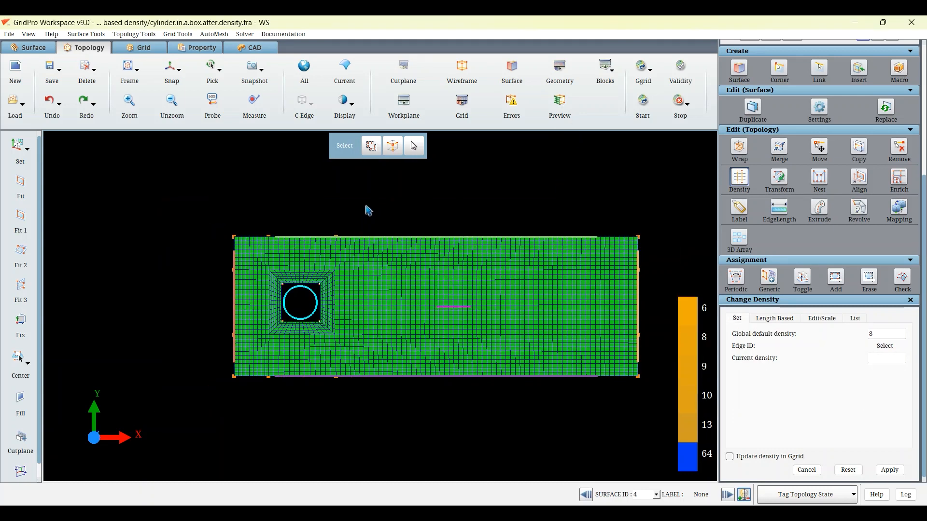
scroll(612, 266, up, 3)
click(686, 343)
middle_drag(544, 327, 476, 334)
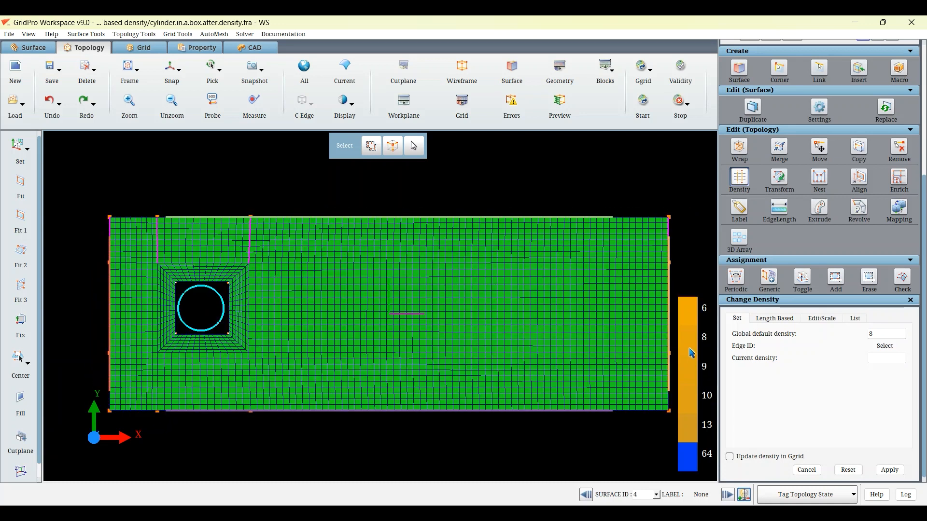
click(693, 366)
click(692, 398)
click(693, 436)
click(695, 462)
Turn off the grid preview and highlight the edges of each density from 10 down to 6 on the wireframe
click(561, 118)
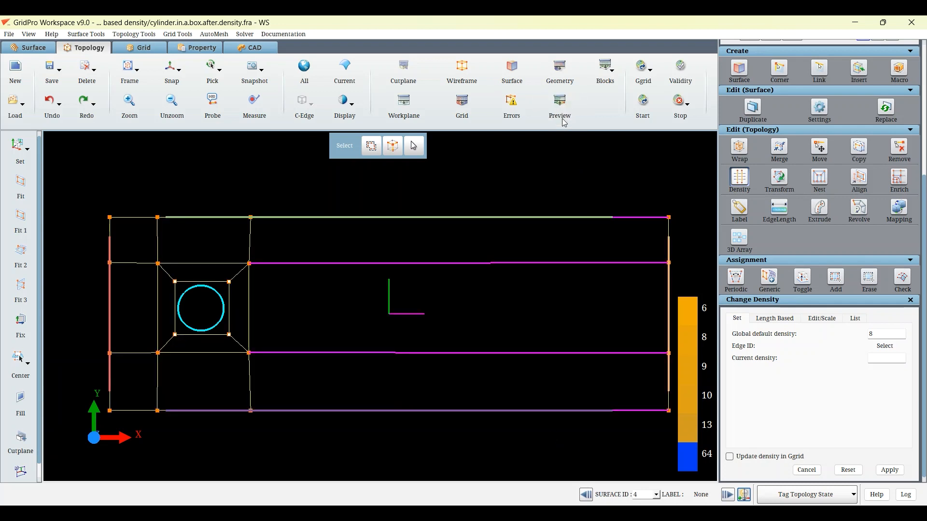
click(692, 405)
click(688, 381)
click(683, 350)
click(685, 317)
click(510, 77)
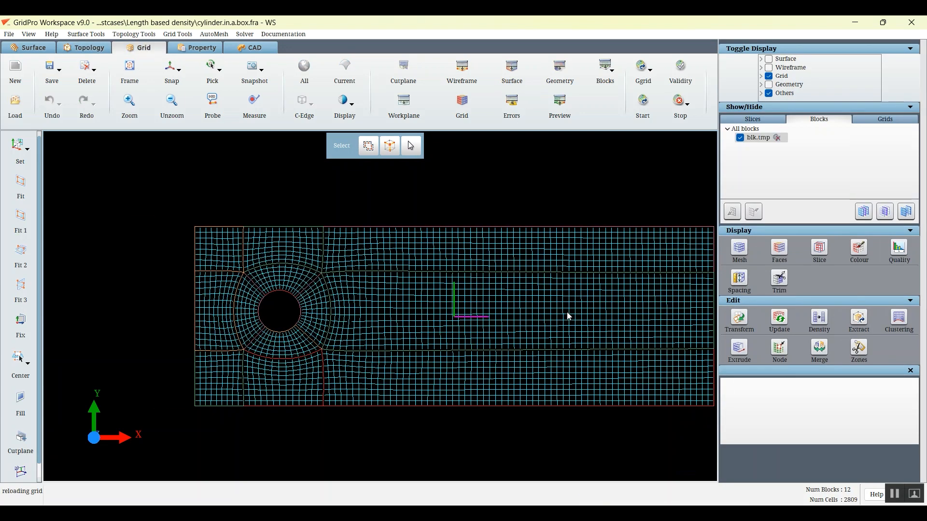
Evaluate the aspect ratio quality of the blk.tmp grid and examine the cells around the cylinder
middle_drag(568, 316, 513, 315)
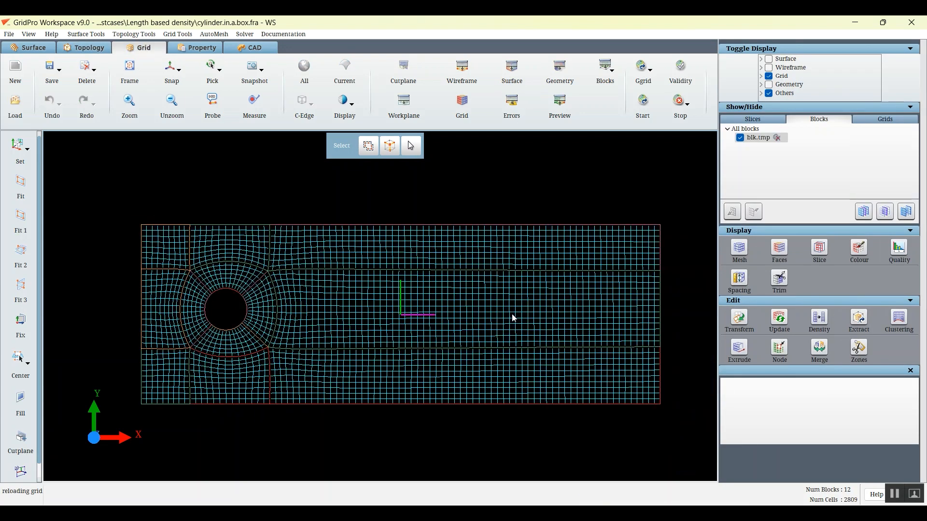
click(900, 254)
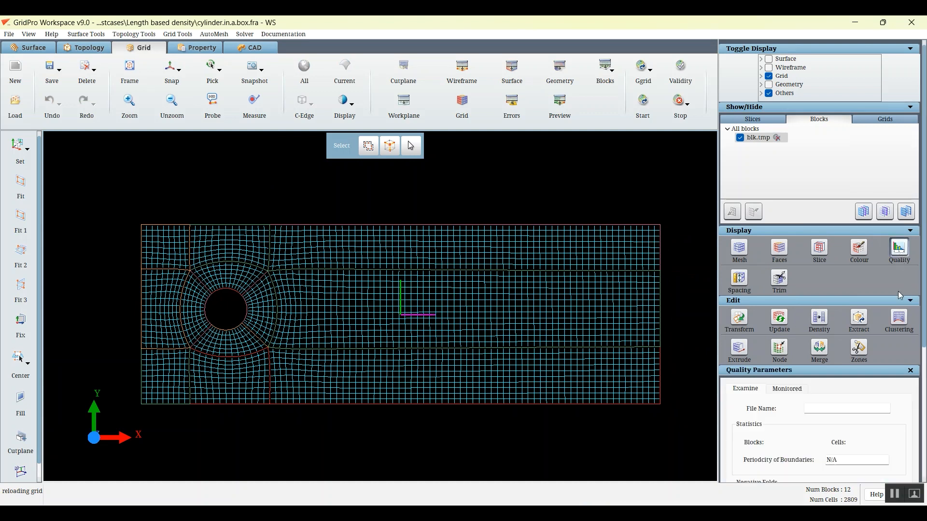
scroll(923, 389, down, 5)
scroll(863, 380, down, 1)
scroll(856, 363, down, 2)
scroll(857, 363, up, 1)
click(898, 470)
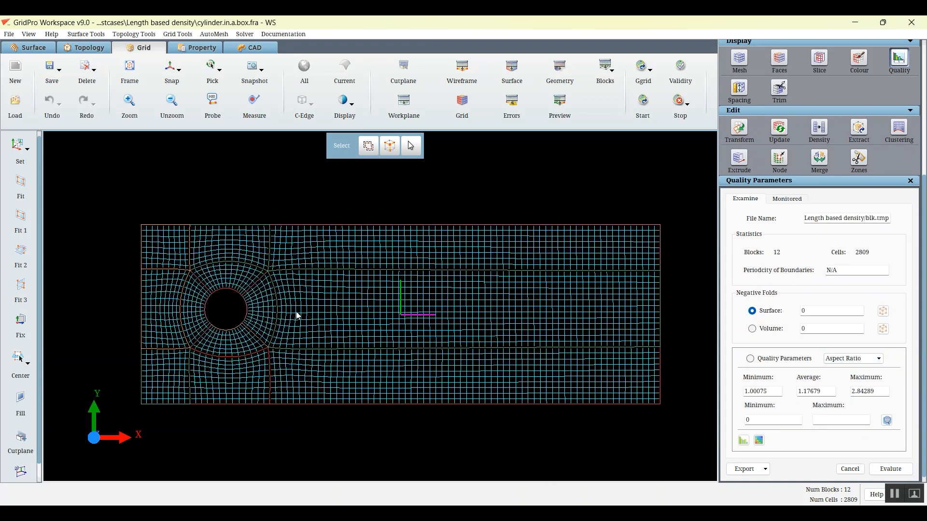
middle_drag(278, 312, 376, 316)
scroll(289, 298, up, 3)
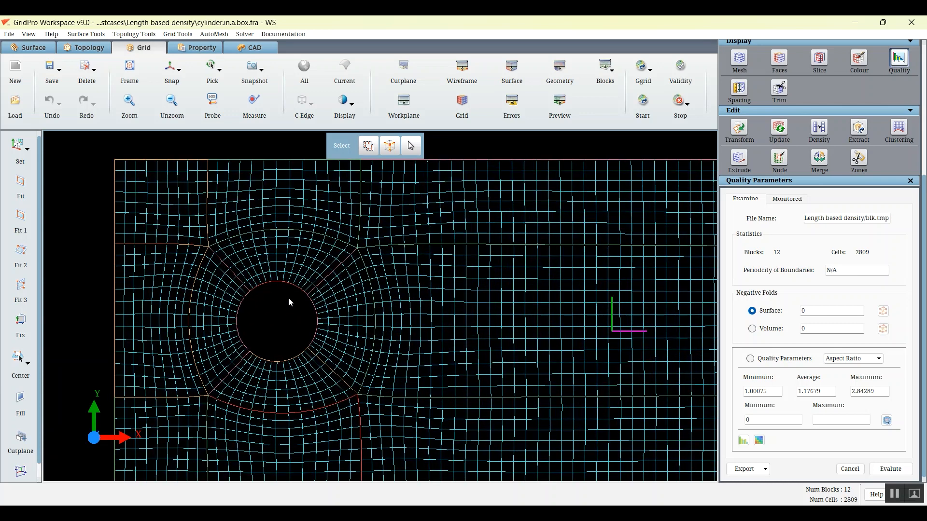